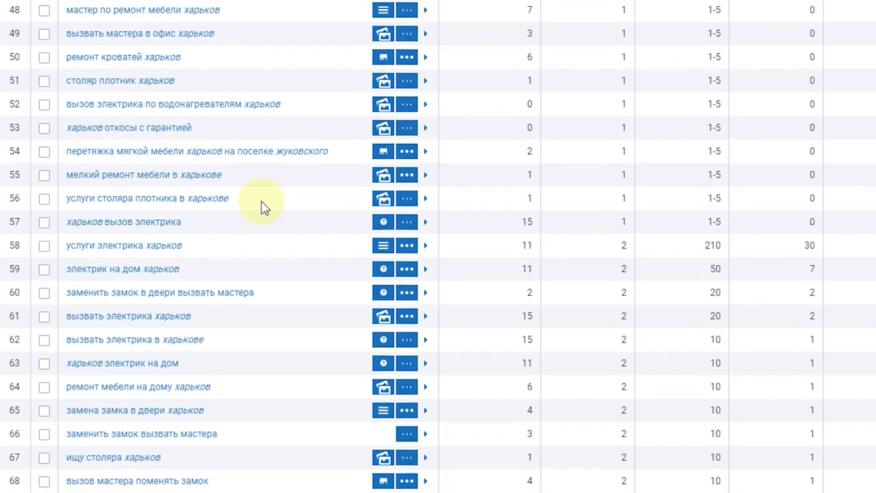
- Examine the organic keywords of kh.san-sanych.in.ua with their difficulty, position, volume and traffic
{"action": "scroll", "coordinate": [262, 206], "scroll_direction": "down", "scroll_amount": 8}
{"action": "scroll", "coordinate": [240, 157], "scroll_direction": "down", "scroll_amount": 20}
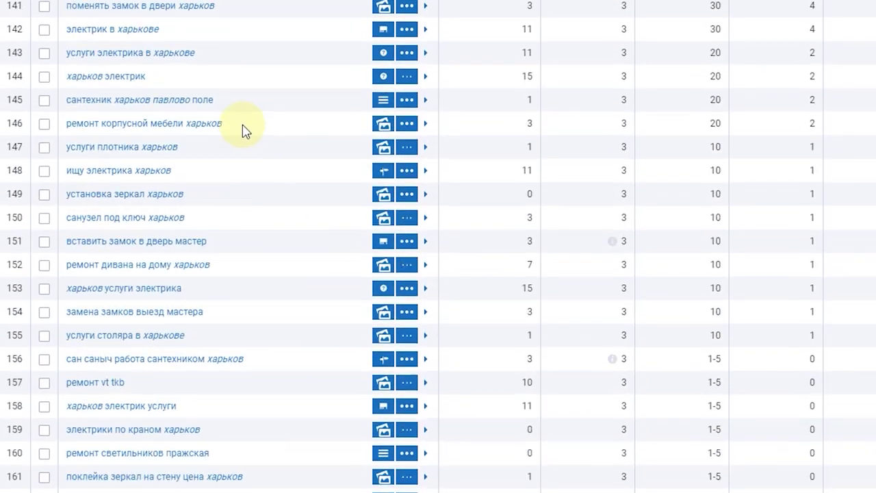
{"action": "scroll", "coordinate": [240, 92], "scroll_direction": "down", "scroll_amount": 5}
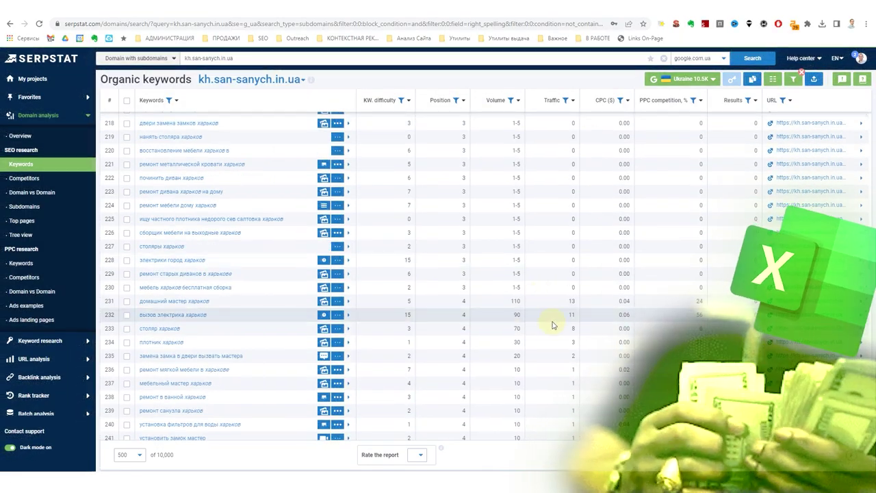
{"action": "scroll", "coordinate": [545, 287], "scroll_direction": "up", "scroll_amount": 5}
{"action": "scroll", "coordinate": [535, 148], "scroll_direction": "up", "scroll_amount": 5}
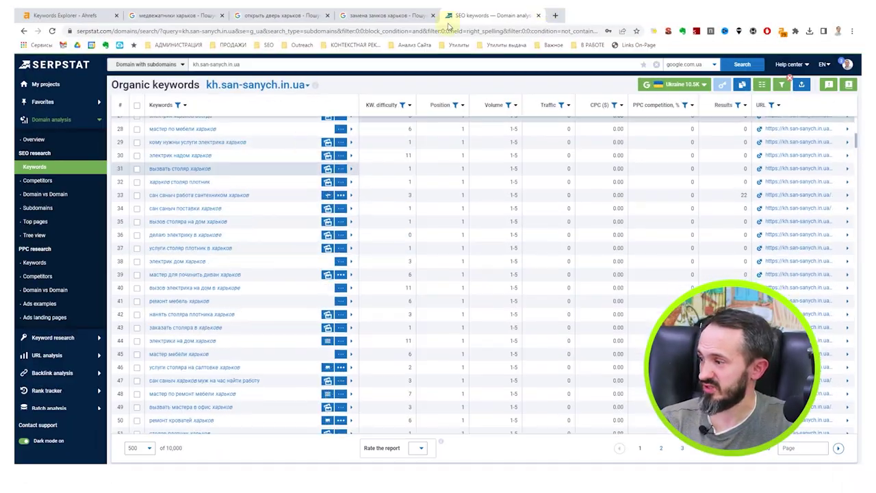
{"action": "left_click", "coordinate": [397, 14]}
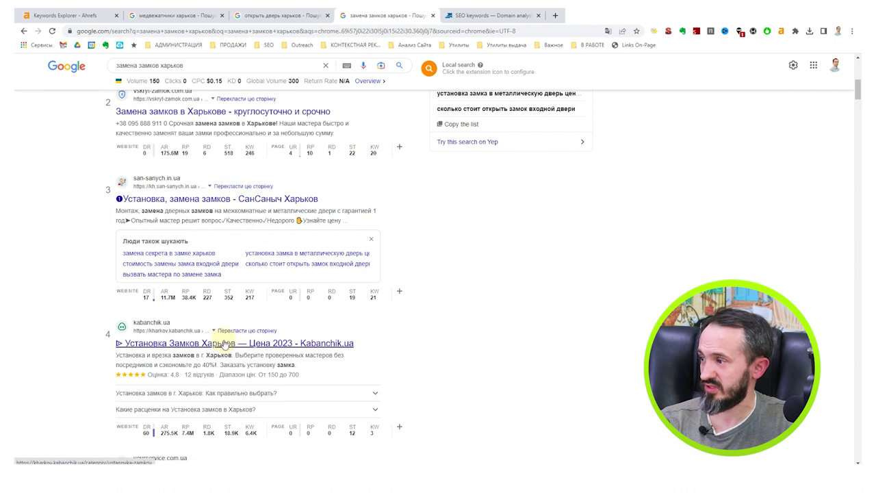
{"action": "scroll", "coordinate": [452, 294], "scroll_direction": "up", "scroll_amount": 2}
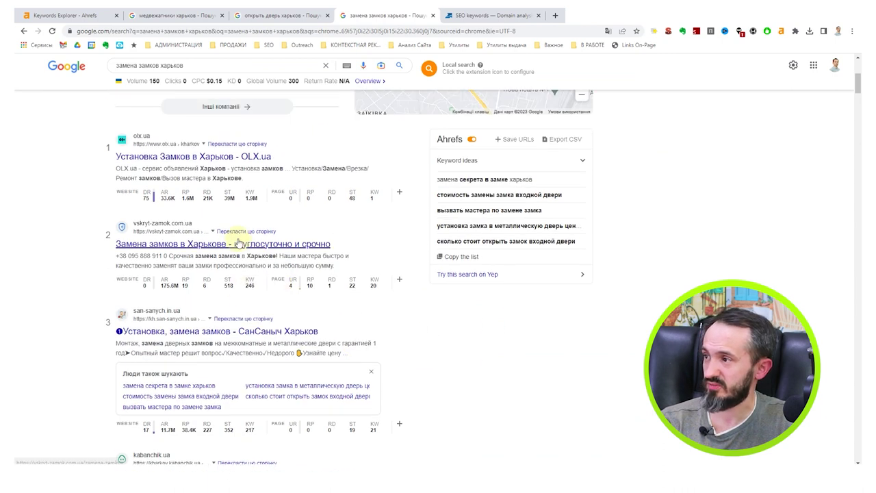
{"action": "key", "text": "ctrl+Tab"}
{"action": "left_click", "coordinate": [260, 65]}
{"action": "type", "text": "https://vskryt-zamok.com.ua/zamena-zamkov"}
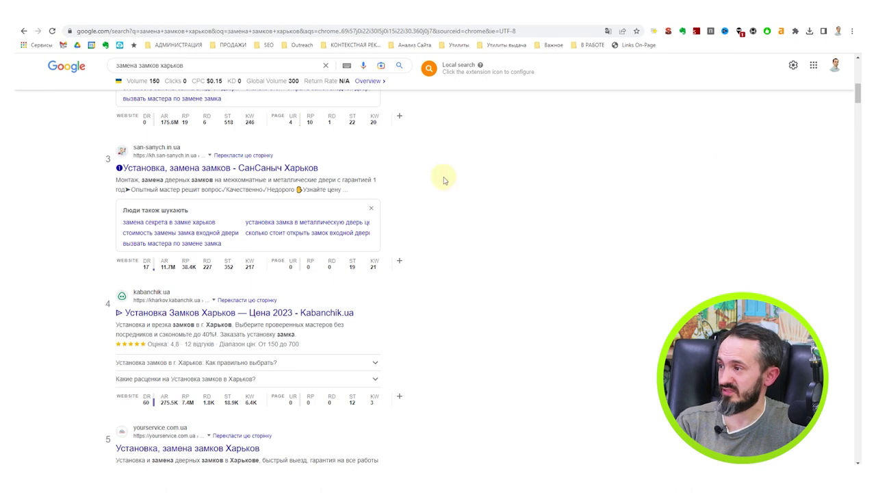
- Compare the backlink metrics of the ranking sites and open the referring pages report for vskryt-zamok.com.ua
{"action": "scroll", "coordinate": [267, 284], "scroll_direction": "down", "scroll_amount": 3}
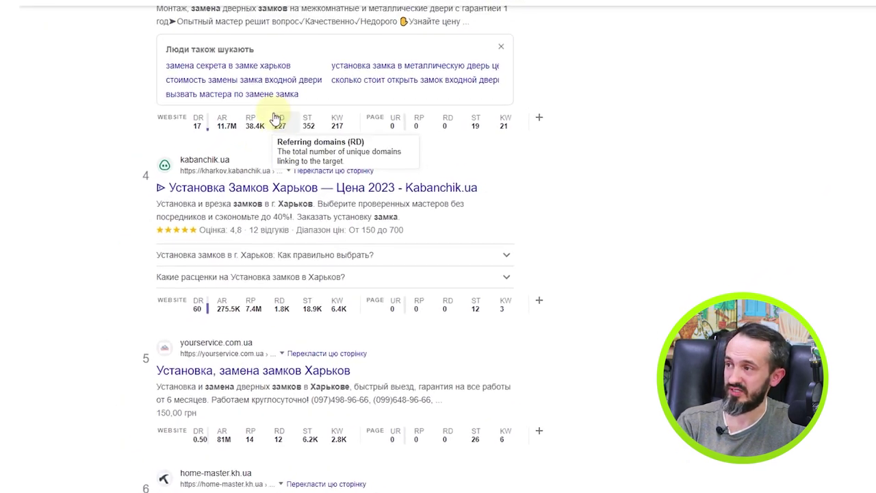
{"action": "scroll", "coordinate": [280, 102], "scroll_direction": "up", "scroll_amount": 3}
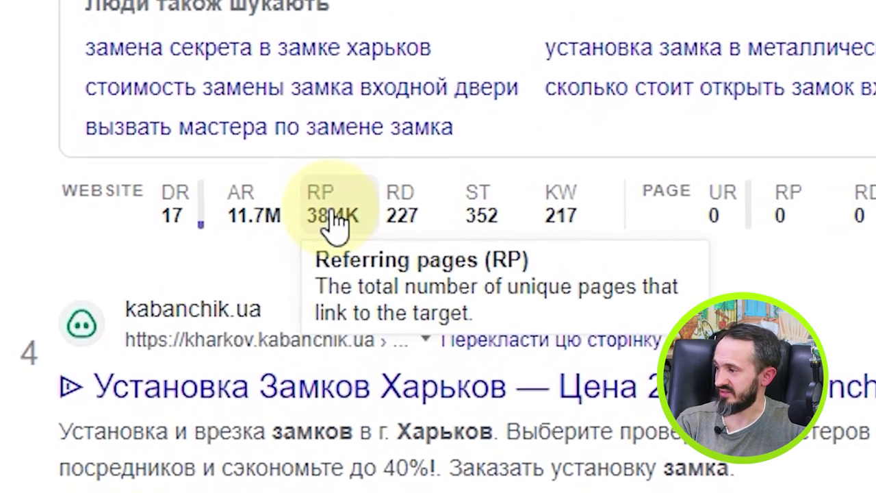
{"action": "left_click", "coordinate": [185, 166]}
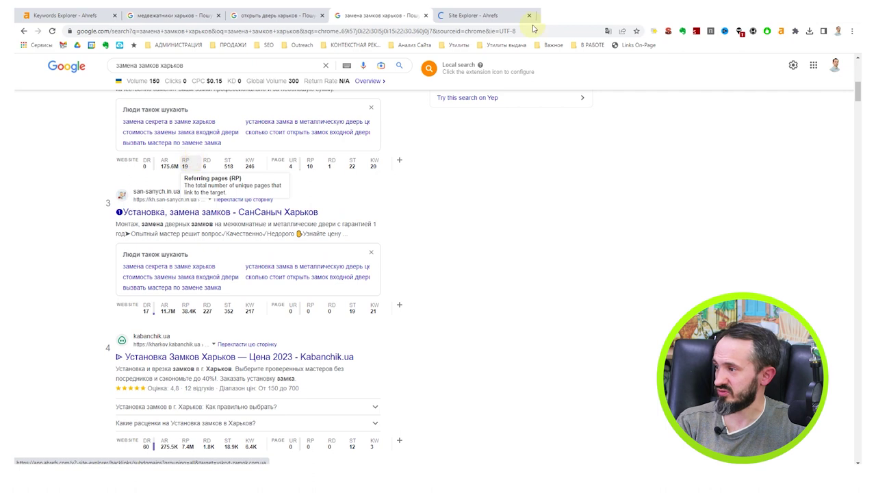
{"action": "scroll", "coordinate": [386, 322], "scroll_direction": "down", "scroll_amount": 3}
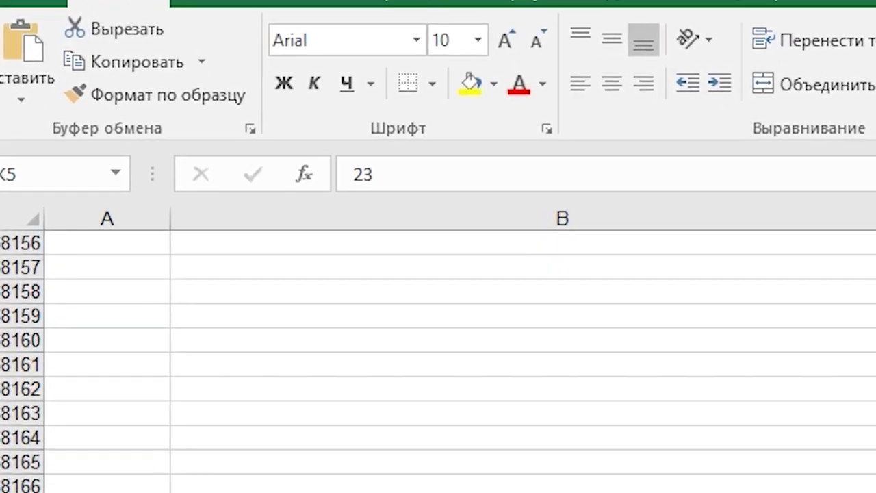
- Examine the extent of the bestchange.ru backlinks sheet and its Domain Rating, Linked Domains and Domains columns
{"action": "left_click", "coordinate": [68, 436]}
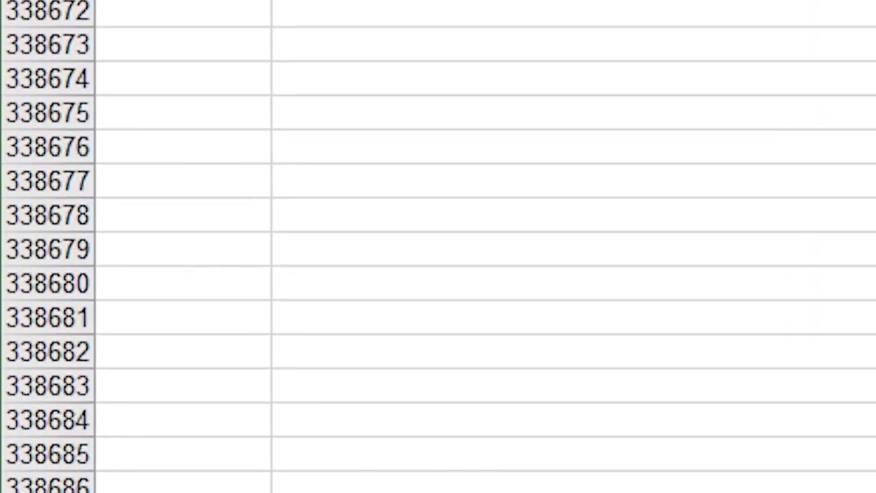
{"action": "key", "text": "ctrl+Up"}
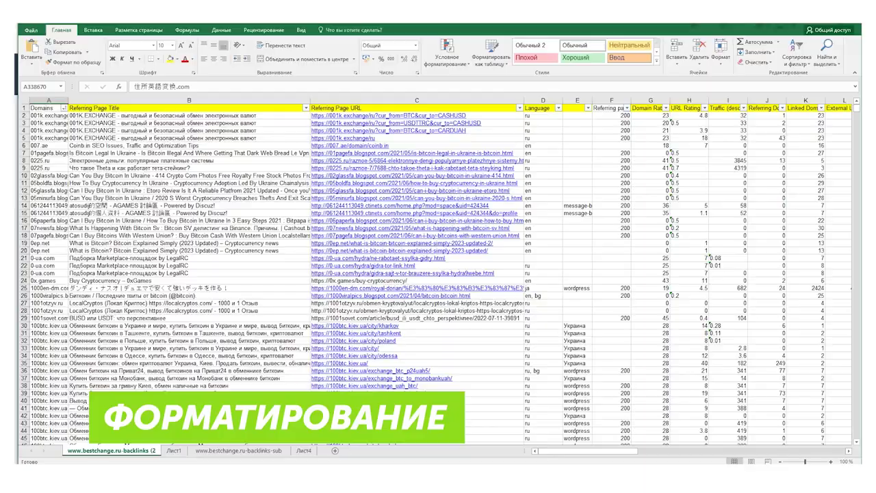
{"action": "left_click", "coordinate": [653, 101]}
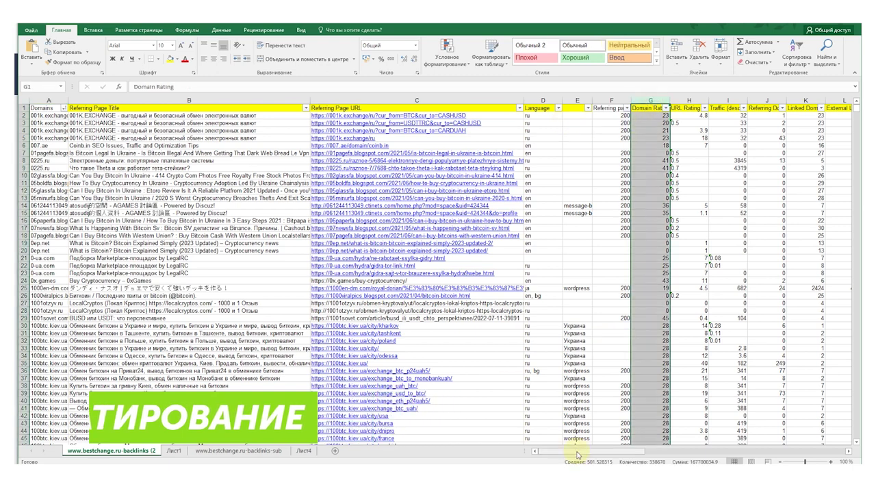
{"action": "scroll", "coordinate": [548, 308], "scroll_direction": "right", "scroll_amount": 3}
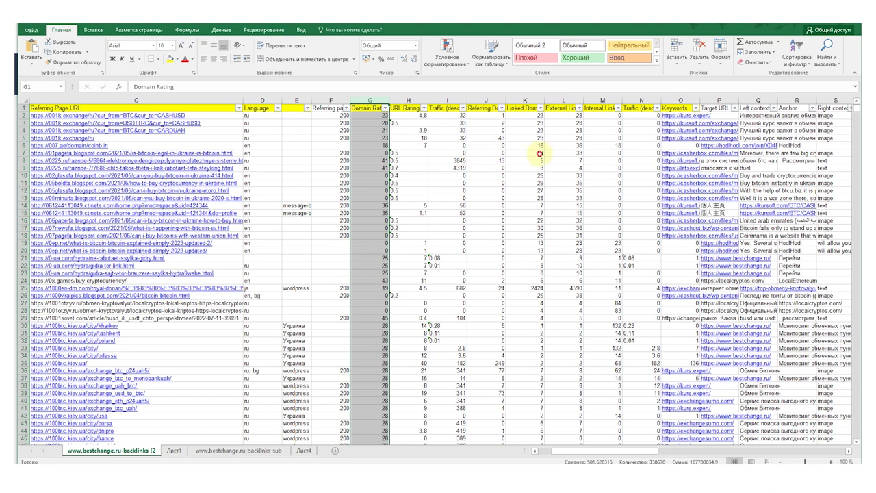
{"action": "left_click", "coordinate": [540, 154]}
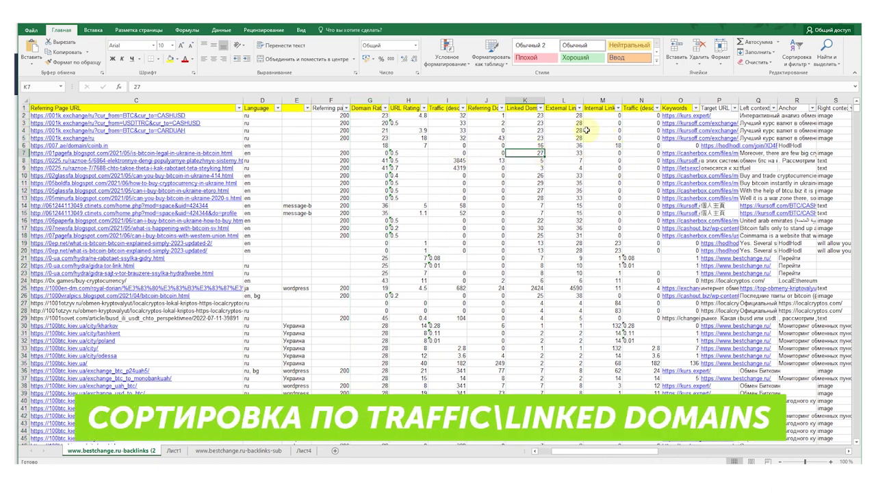
{"action": "left_click", "coordinate": [532, 131]}
{"action": "left_click_drag", "start_coordinate": [532, 115], "coordinate": [136, 160]}
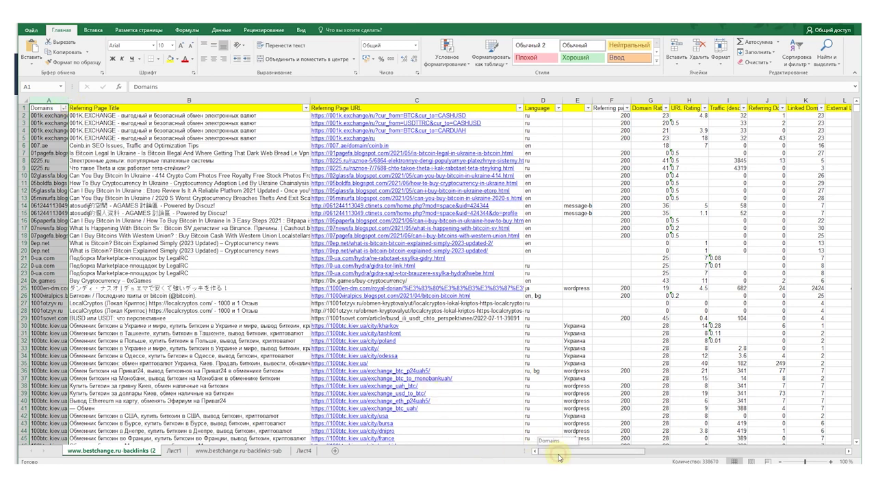
- Run Text to Columns on the Referring Page URL column AG and select the adjacent column AH
{"action": "left_click", "coordinate": [373, 108]}
{"action": "left_click_drag", "start_coordinate": [613, 451], "coordinate": [718, 434]}
{"action": "left_click", "coordinate": [698, 101]}
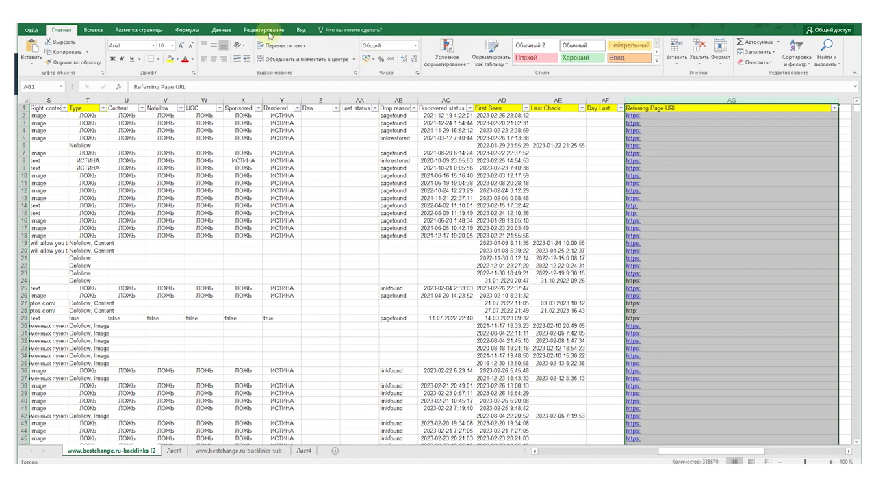
{"action": "left_click", "coordinate": [195, 31]}
{"action": "left_click", "coordinate": [222, 30]}
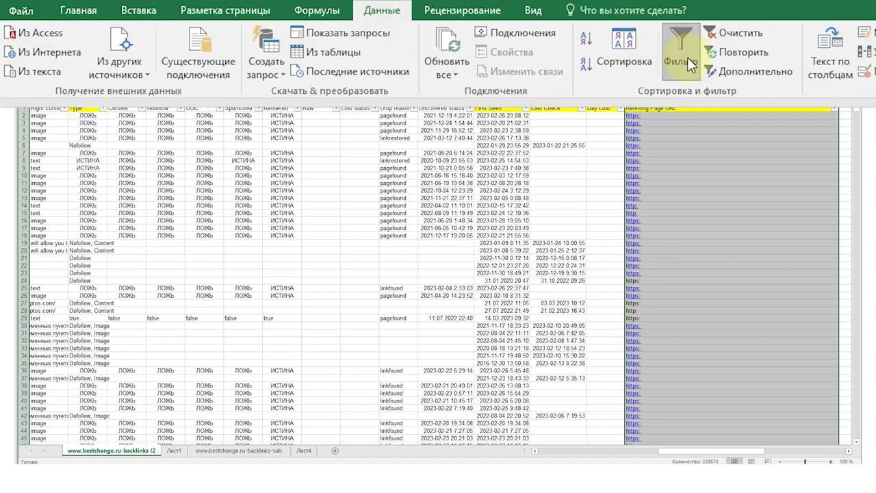
{"action": "left_click", "coordinate": [830, 53]}
{"action": "key", "text": "Return"}
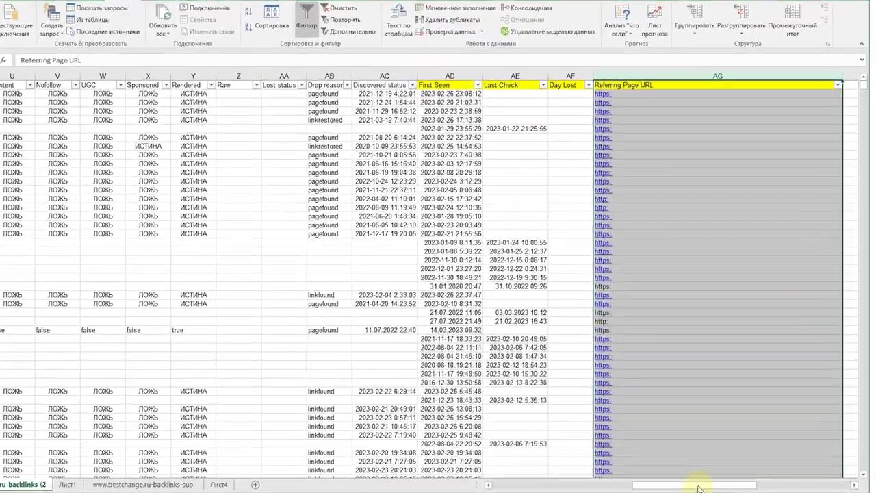
{"action": "scroll", "coordinate": [727, 137], "scroll_direction": "right", "scroll_amount": 5}
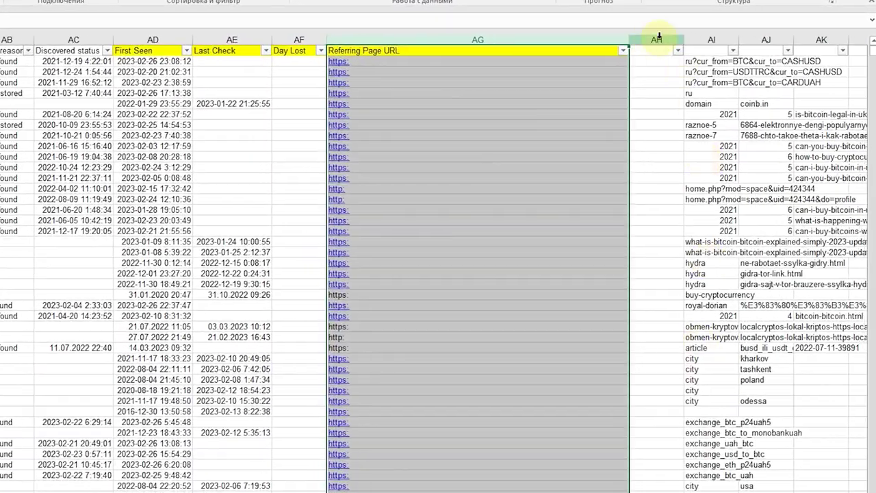
{"action": "left_click", "coordinate": [657, 39]}
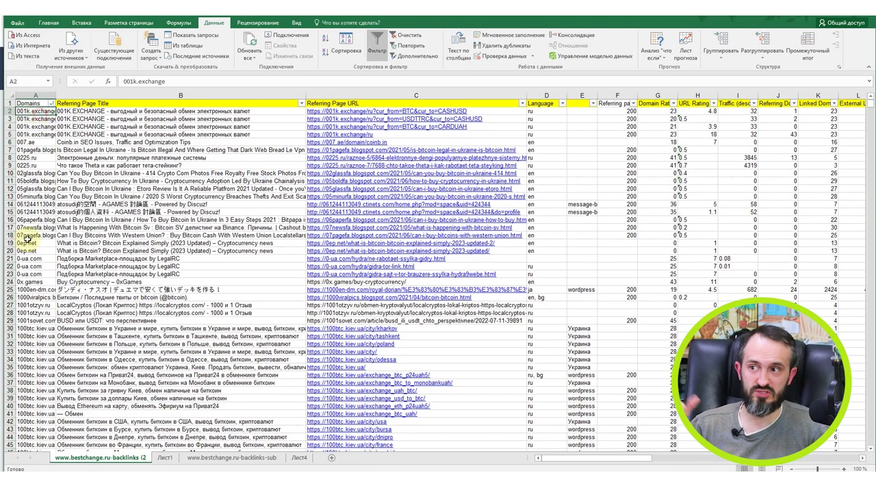
- Select the domains in A2:A35 of the backlinks sheet, then switch to Лист1 and widen its Domains column
{"action": "left_click", "coordinate": [35, 363], "text": "shift"}
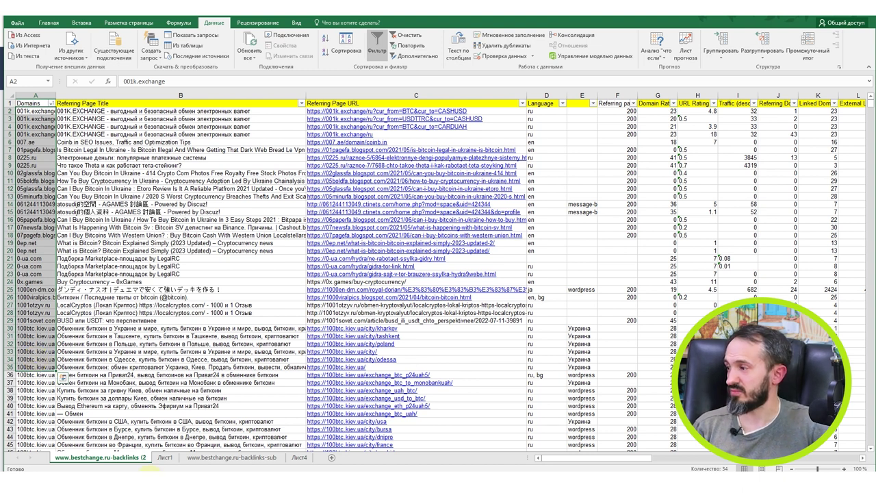
{"action": "left_click", "coordinate": [165, 457]}
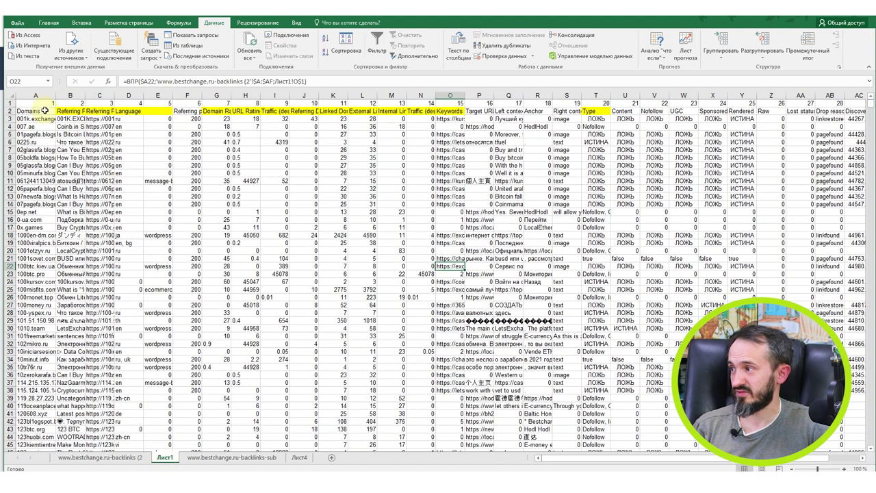
{"action": "left_click_drag", "start_coordinate": [73, 98], "coordinate": [74, 97]}
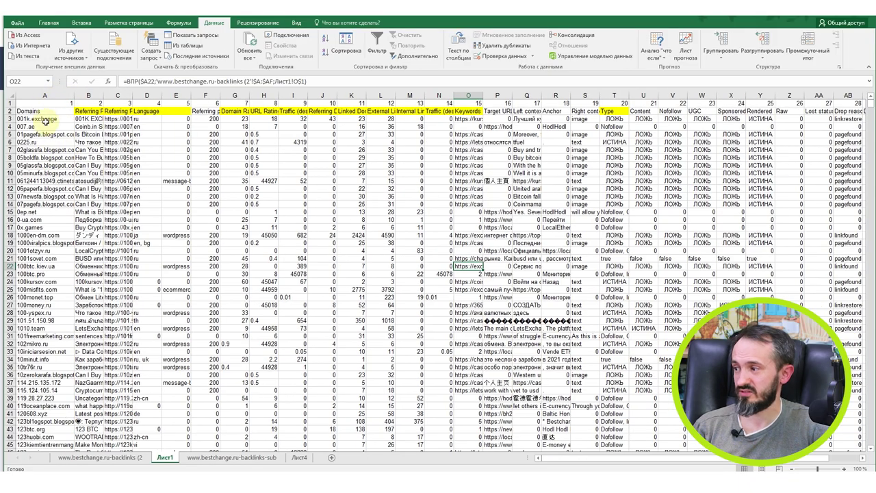
{"action": "scroll", "coordinate": [60, 273], "scroll_direction": "down", "scroll_amount": 20}
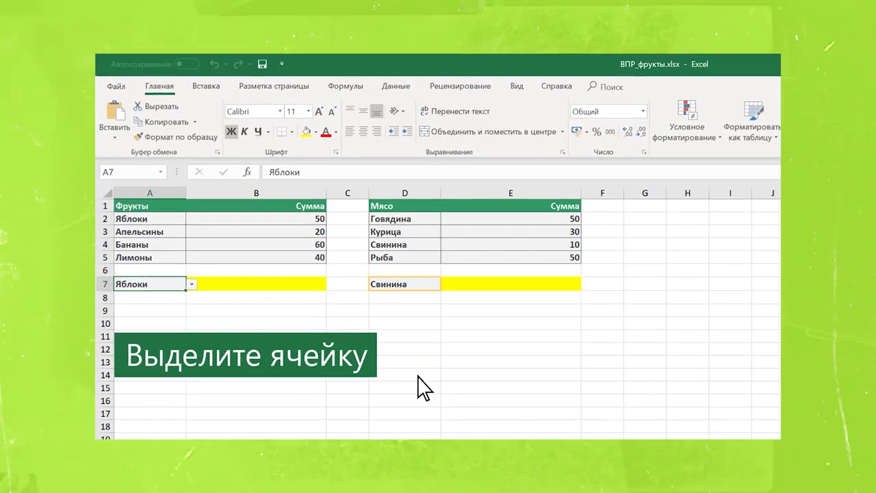
- Enter =ВПР(A7; A2:B5; 2; ЛОЖЬ) in cell B7 to look up the sum for Яблоки
{"action": "left_click", "coordinate": [262, 284]}
{"action": "type", "text": "=ВПР("}
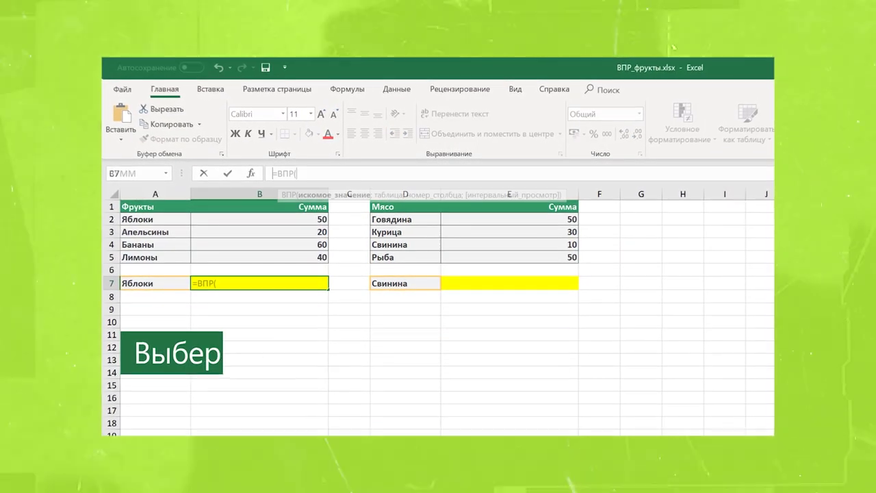
{"action": "left_click", "coordinate": [150, 283]}
{"action": "type", "text": ";"}
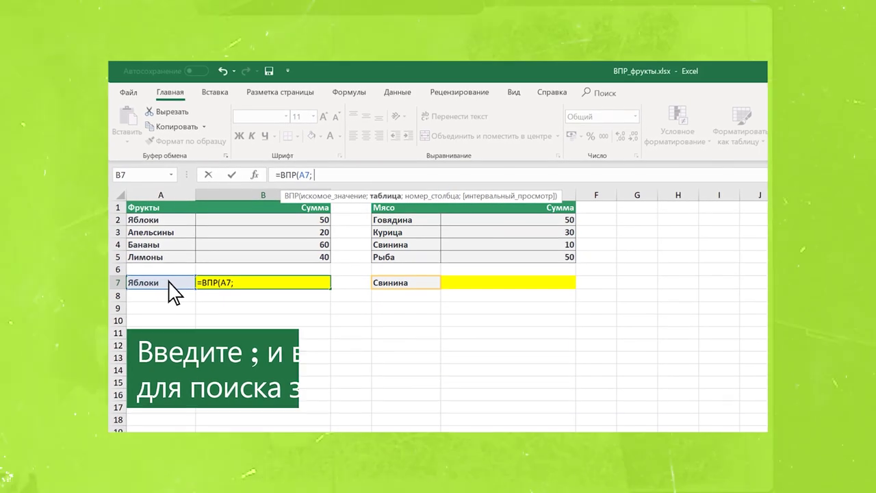
{"action": "left_click_drag", "start_coordinate": [171, 223], "coordinate": [278, 254]}
{"action": "type", "text": "; 2"}
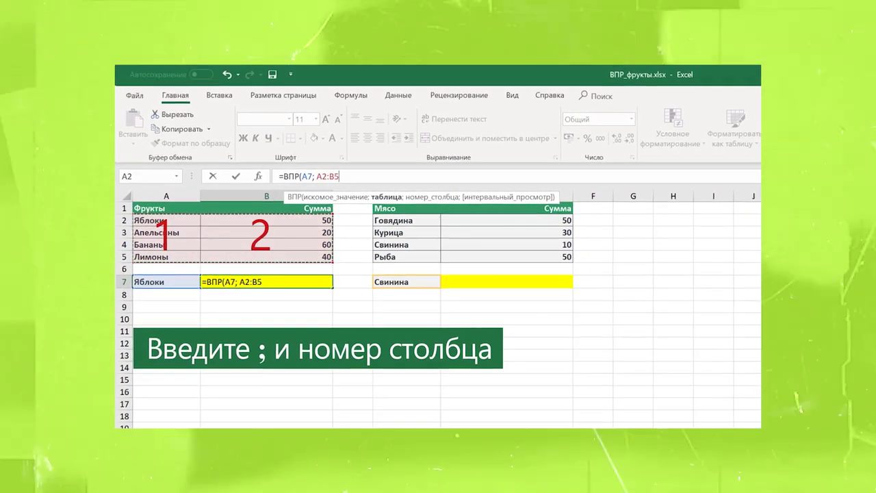
{"action": "type", "text": "; ЛОЖЬ)"}
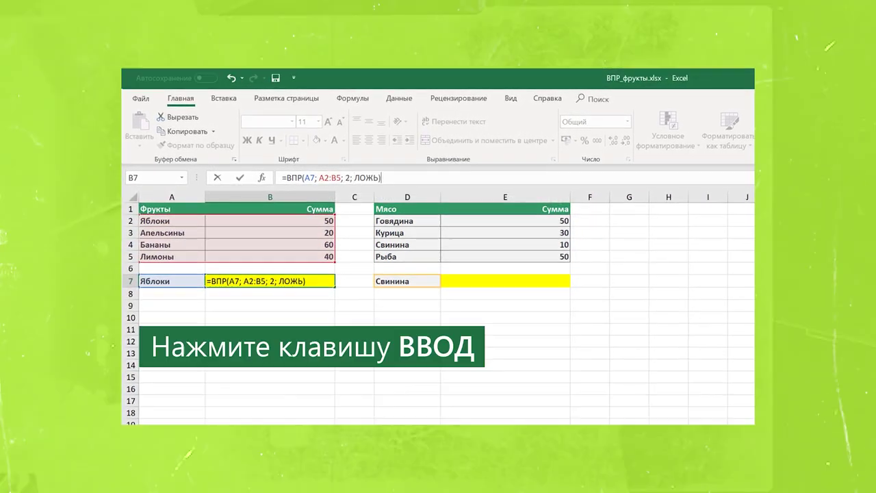
{"action": "key", "text": "Return"}
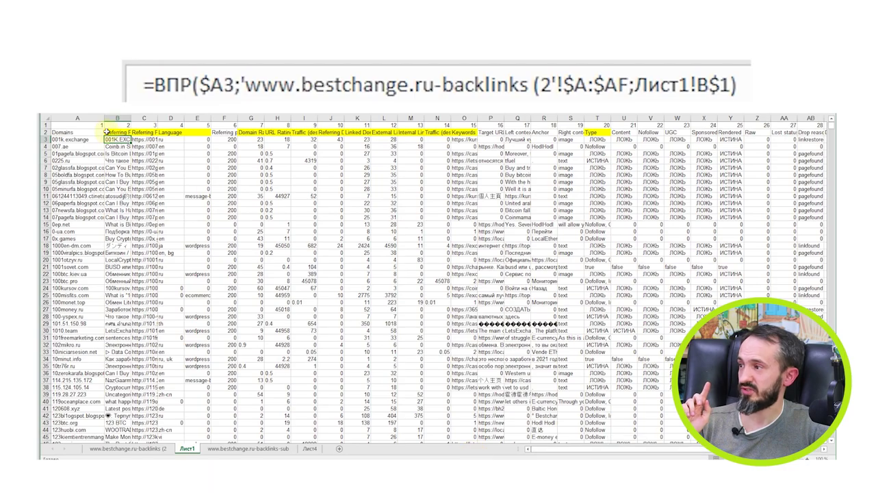
- Inspect the ВПР formulas in several columns and rows of Лист1 and compare them with the source backlinks sheet
{"action": "left_click", "coordinate": [284, 139]}
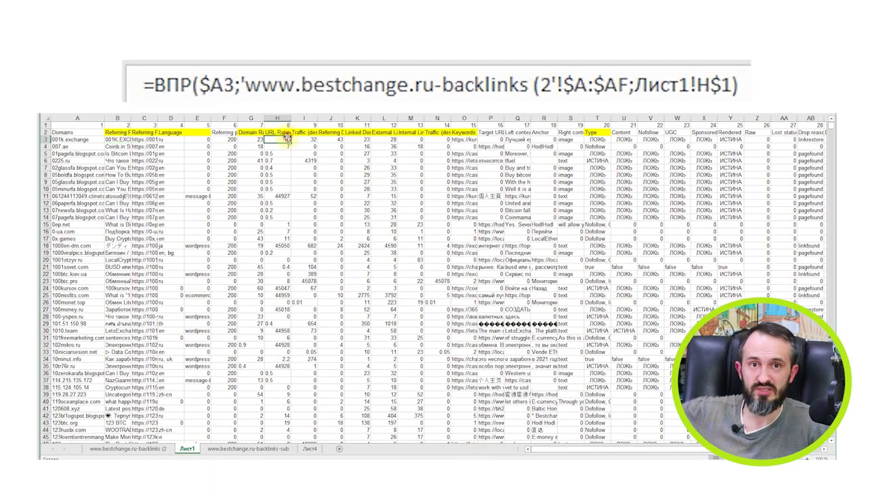
{"action": "left_click", "coordinate": [466, 140]}
{"action": "left_click", "coordinate": [143, 266]}
{"action": "left_click", "coordinate": [117, 196]}
{"action": "left_click", "coordinate": [117, 139]}
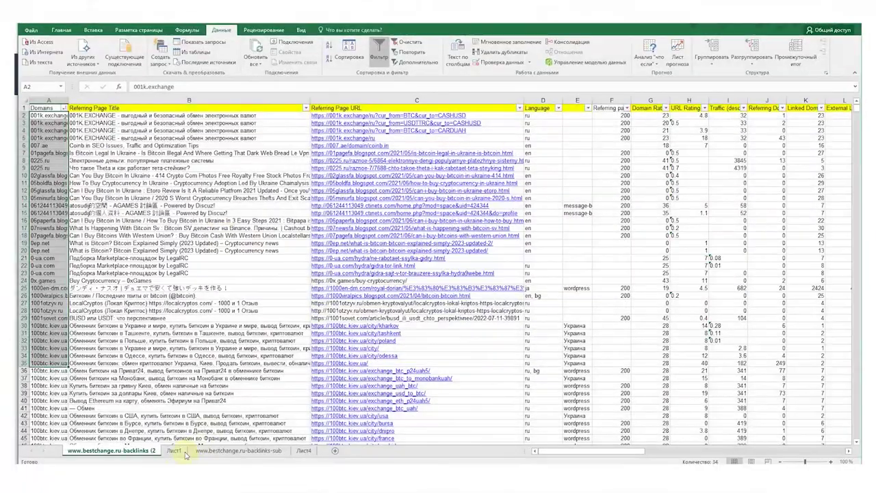
{"action": "left_click", "coordinate": [177, 451]}
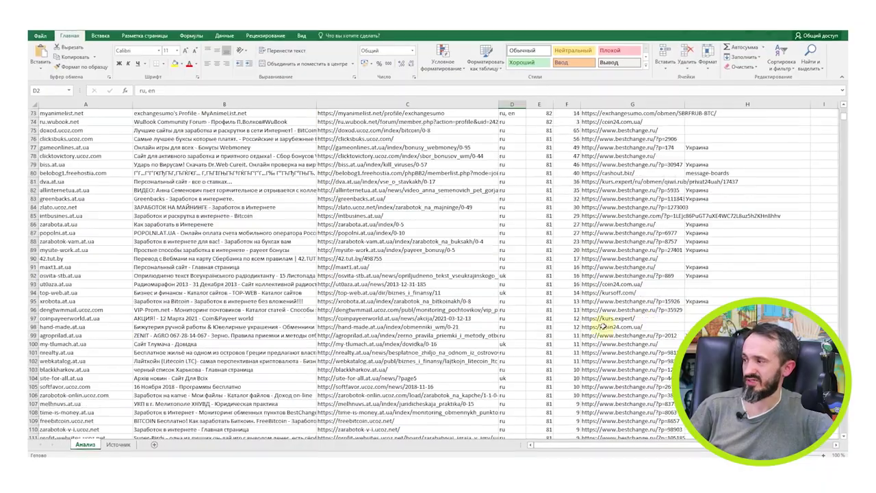
- Look through the donor domains on the Анализ sheet, including the bankiros.ru subdomains and the lower-rated sites after them
{"action": "scroll", "coordinate": [510, 330], "scroll_direction": "down", "scroll_amount": 20}
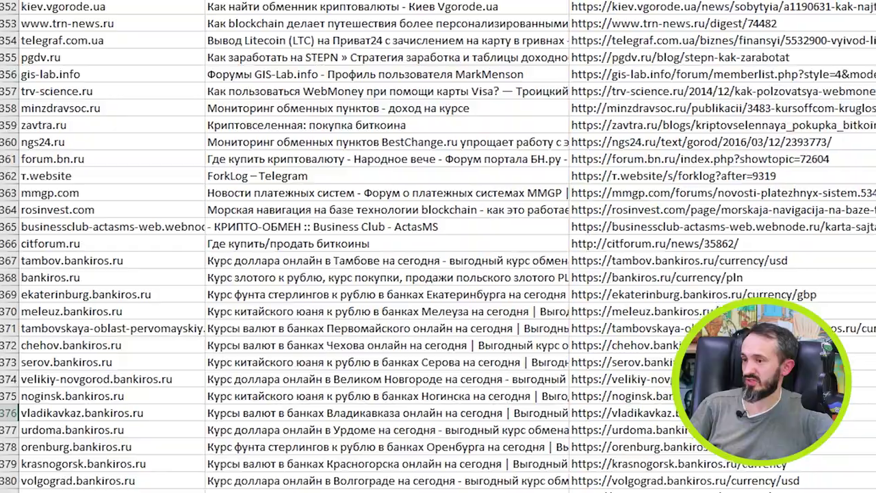
{"action": "scroll", "coordinate": [438, 247], "scroll_direction": "down", "scroll_amount": 20}
{"action": "scroll", "coordinate": [438, 247], "scroll_direction": "down", "scroll_amount": 5}
{"action": "scroll", "coordinate": [59, 280], "scroll_direction": "down", "scroll_amount": 6}
{"action": "scroll", "coordinate": [490, 465], "scroll_direction": "up", "scroll_amount": 6}
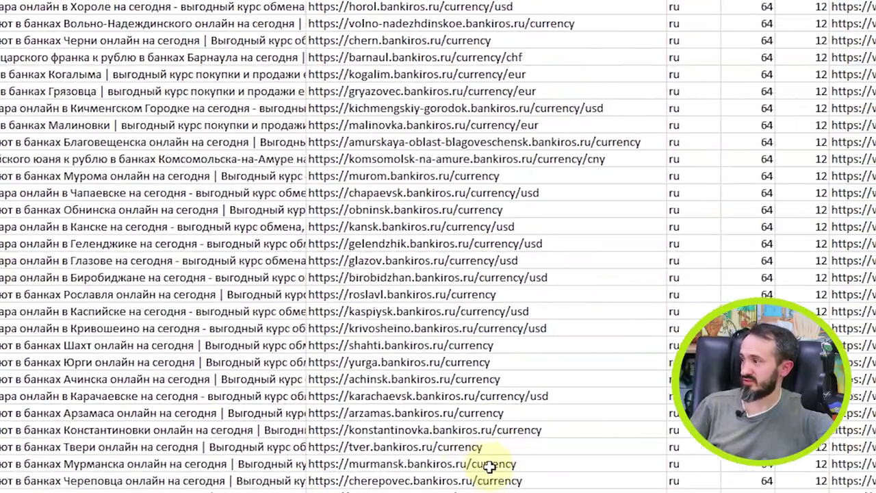
{"action": "scroll", "coordinate": [489, 465], "scroll_direction": "up", "scroll_amount": 7}
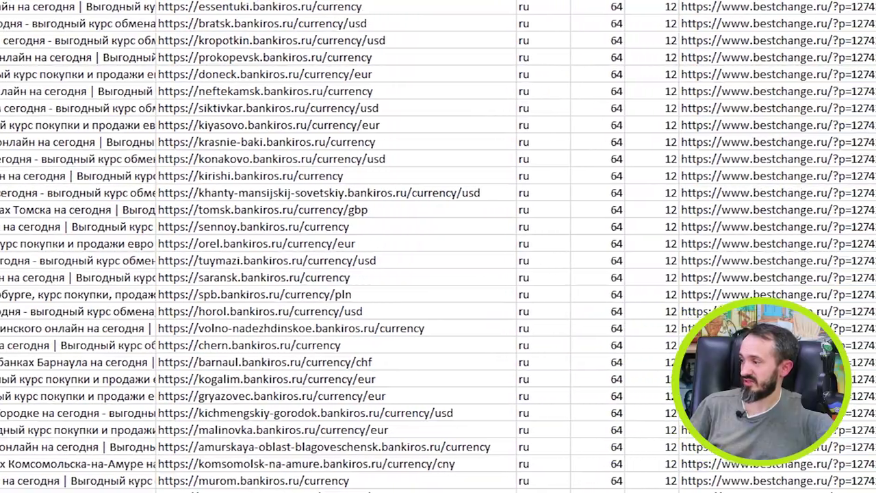
{"action": "scroll", "coordinate": [438, 246], "scroll_direction": "down", "scroll_amount": 15}
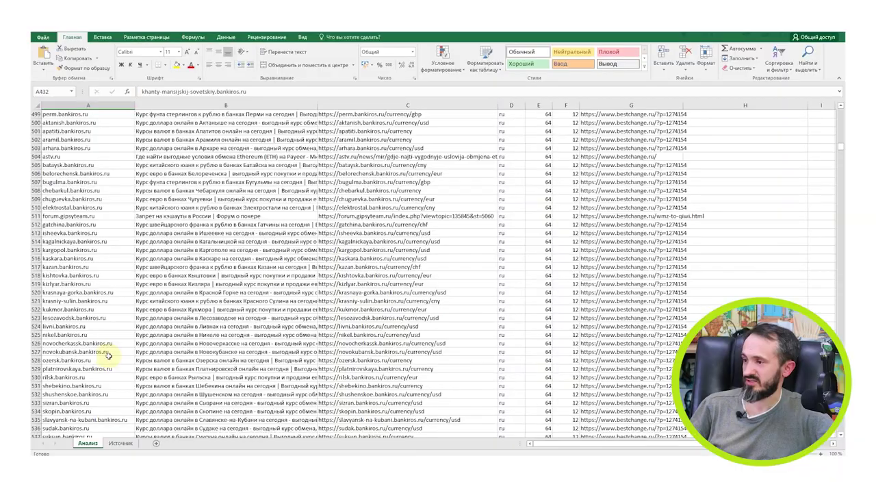
{"action": "left_click", "coordinate": [69, 334]}
{"action": "scroll", "coordinate": [80, 349], "scroll_direction": "down", "scroll_amount": 13}
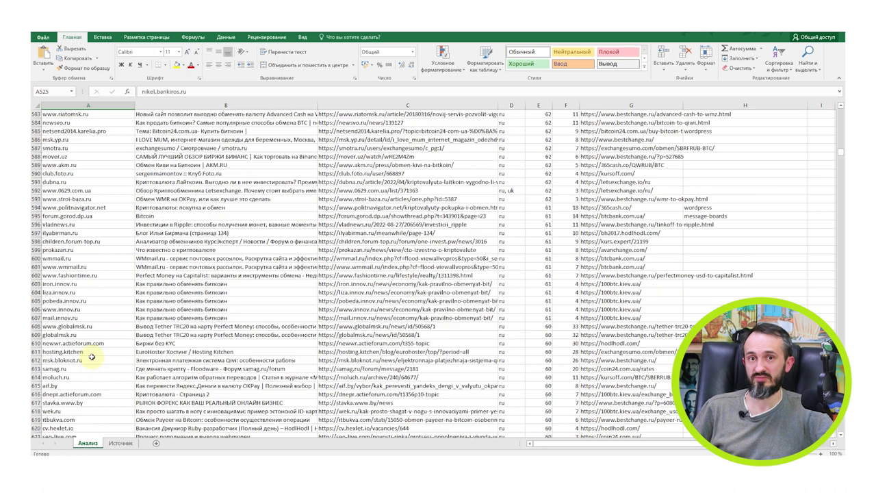
{"action": "scroll", "coordinate": [92, 356], "scroll_direction": "down", "scroll_amount": 13}
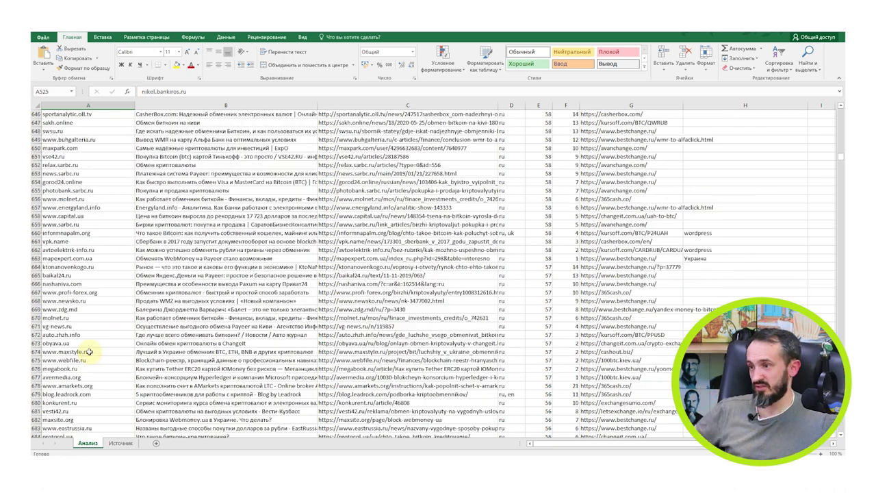